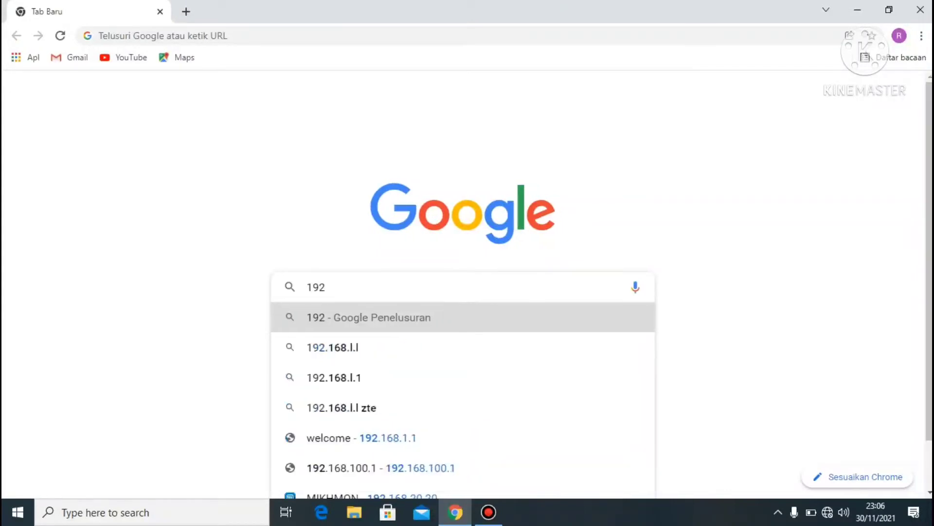
Step: Load the router login page at 192.168.1.1 in Chrome
text(.)
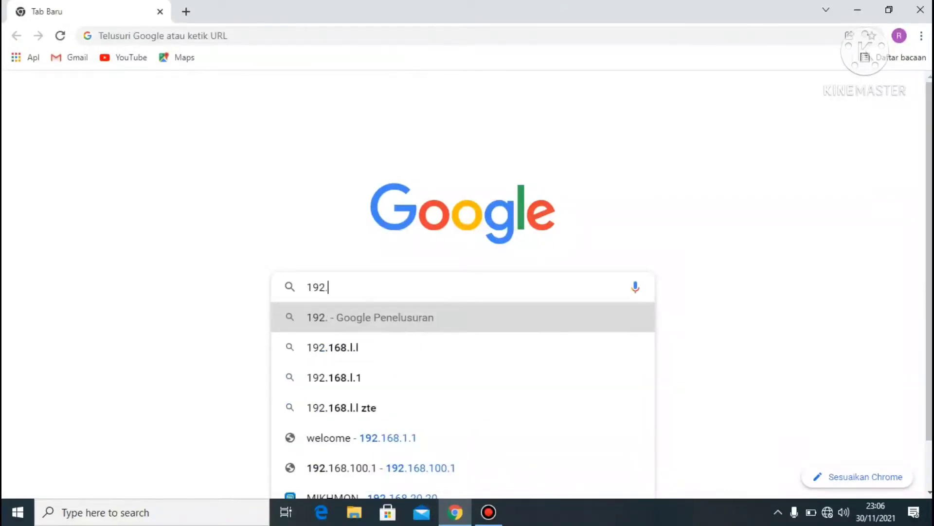
text(16)
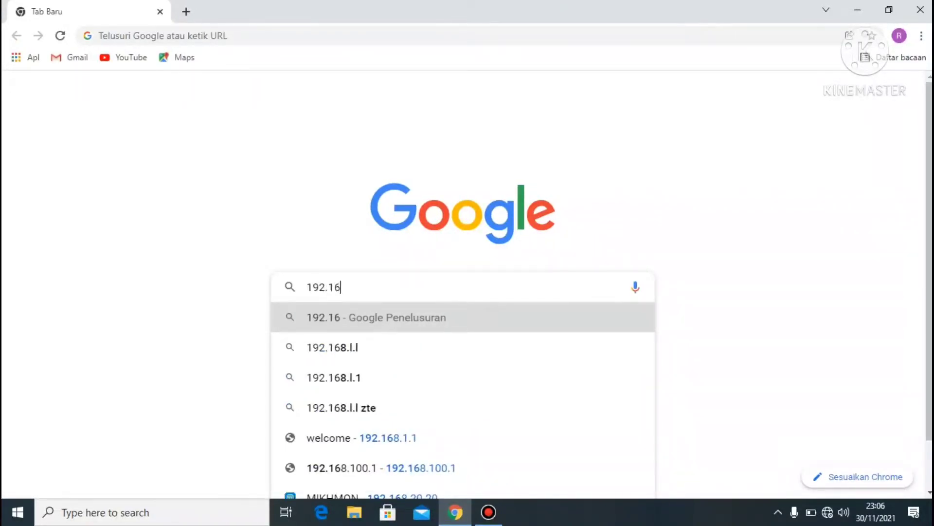
text(8.1.1)
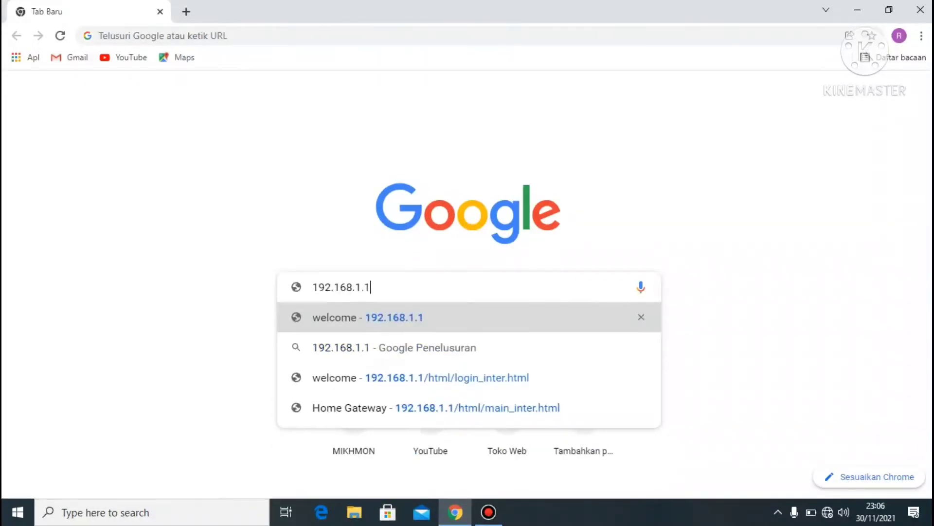
key(Return)
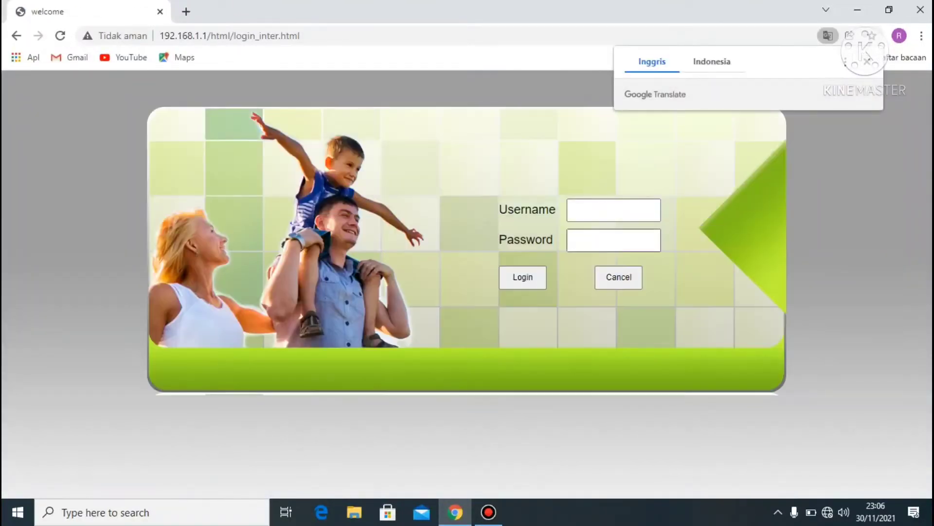
Step: Log in to the router admin with username admin and the pasted password
click(614, 210)
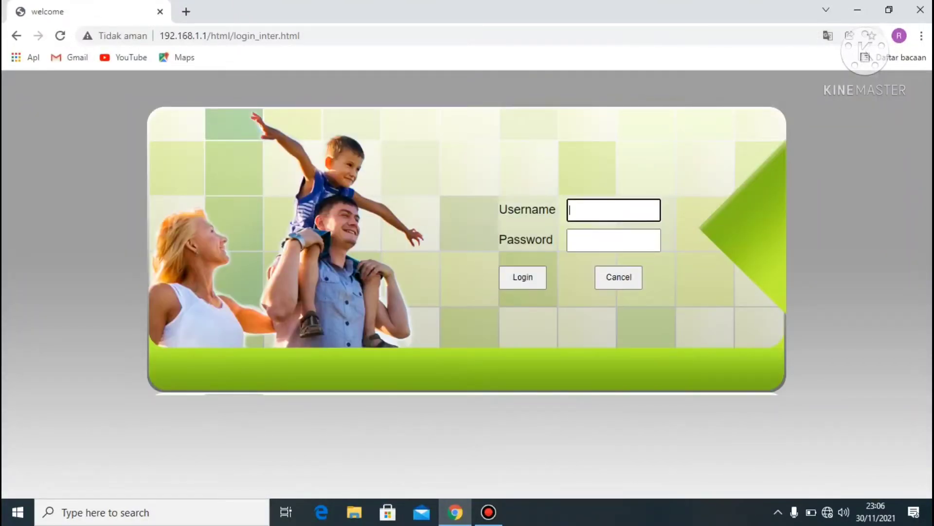
text(A)
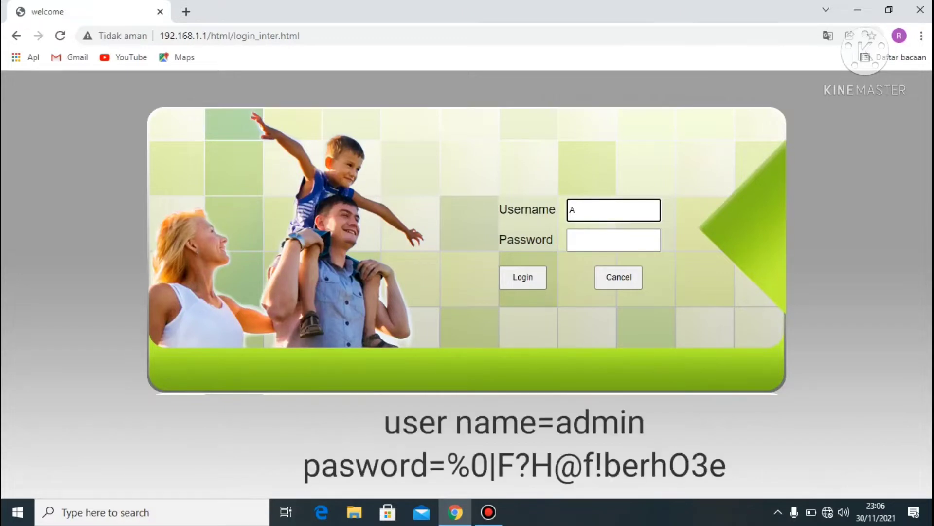
key(BackSpace)
text(admin)
click(613, 240)
right_click(592, 240)
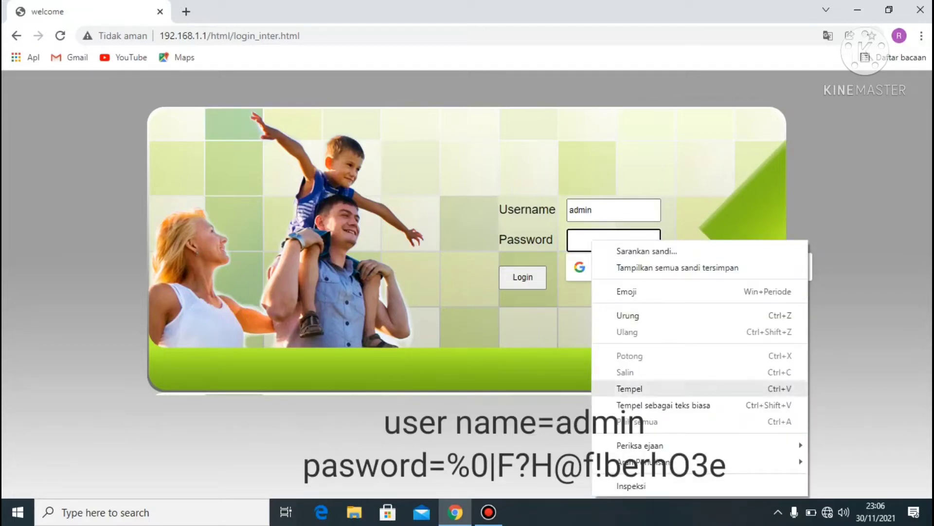
click(629, 388)
click(523, 277)
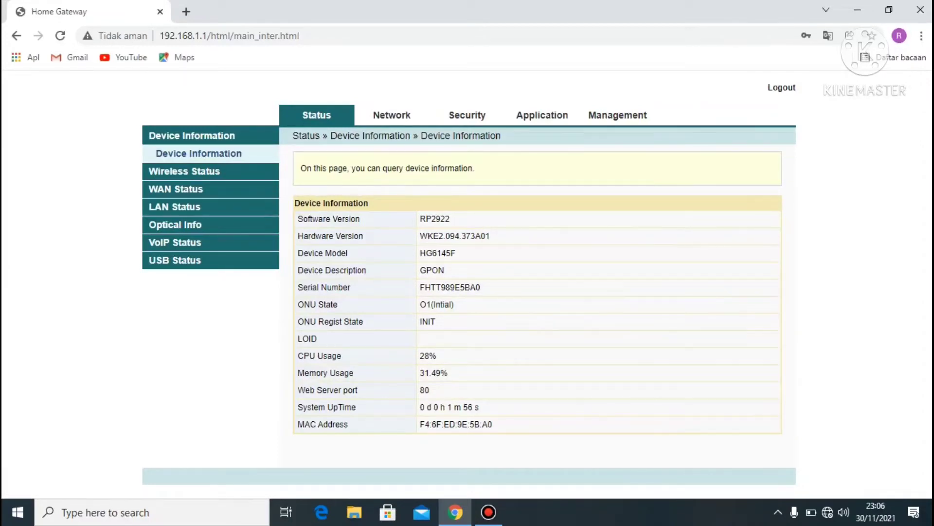
Step: Change the 2.4G Advanced SSID Name from fh_9e5ba0 to EL-SYAHRIEL.NET
click(391, 115)
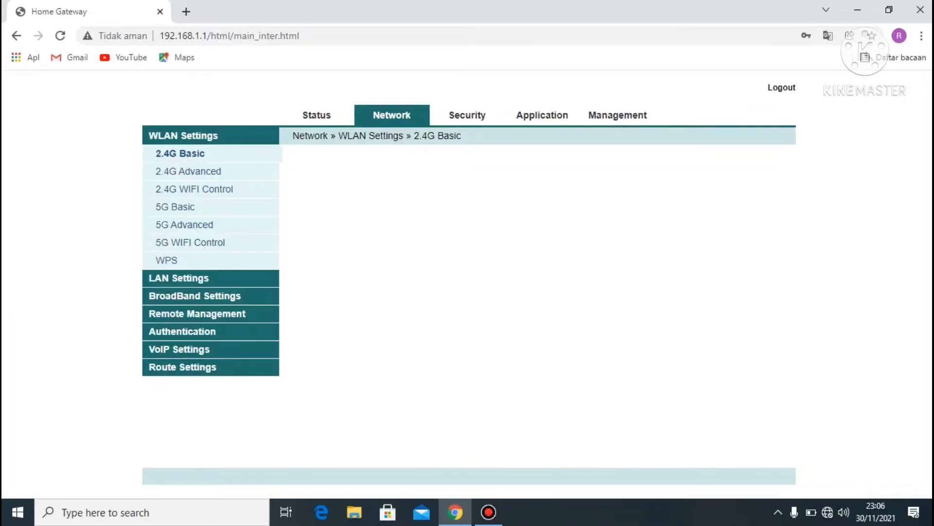
click(189, 171)
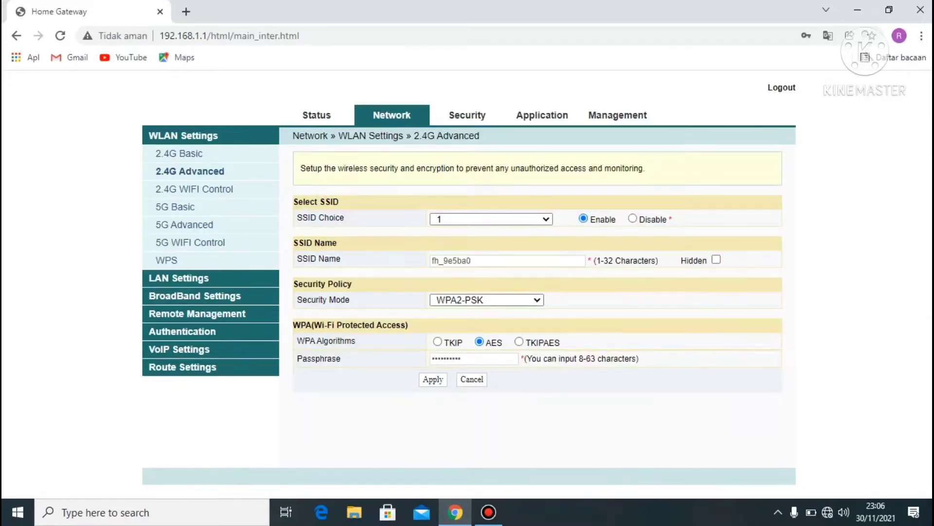
click(471, 260)
key(BackSpace)
key(BackSpace)
key(BackSpace)
key(BackSpace)
key(BackSpace)
key(BackSpace)
key(BackSpace)
key(BackSpace)
key(BackSpace)
text(EL-SYAHRIEL.NET)
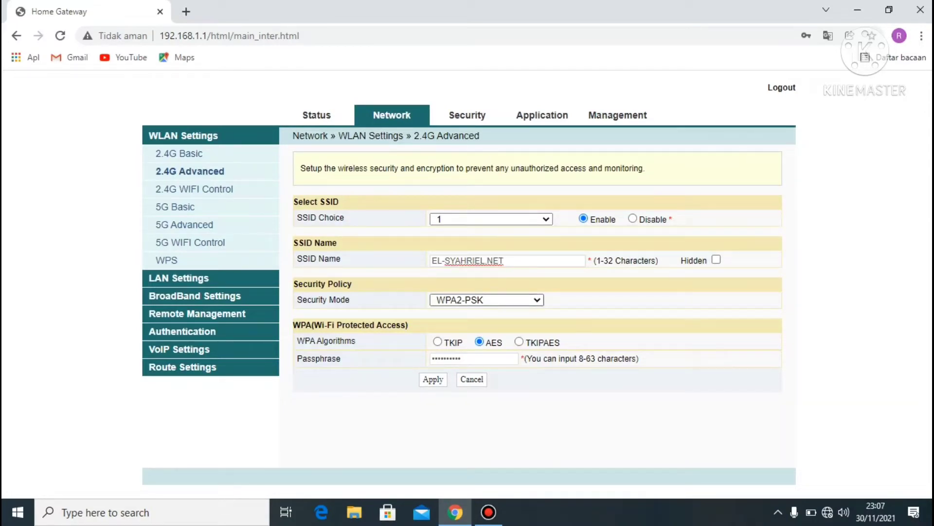
click(486, 300)
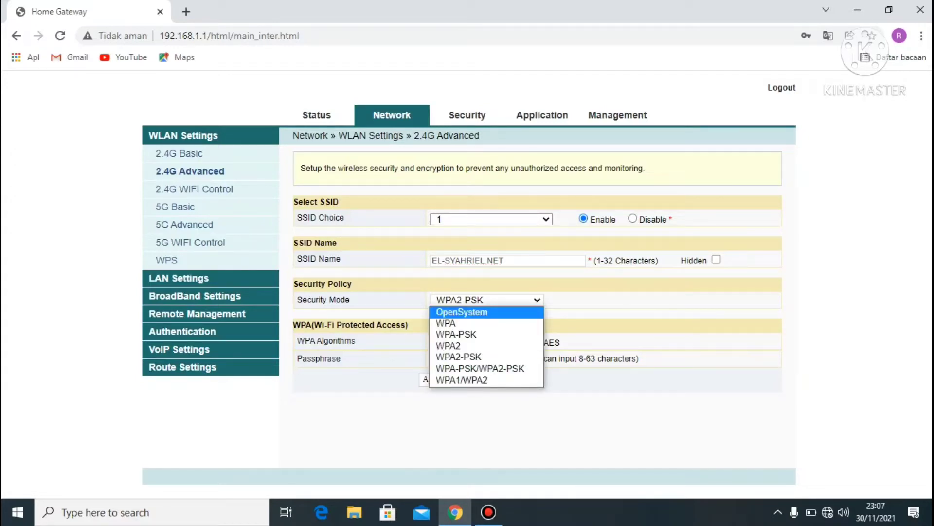
Step: Set the 2.4G Security Mode to OpenSystem with Encrypt Type None
click(462, 311)
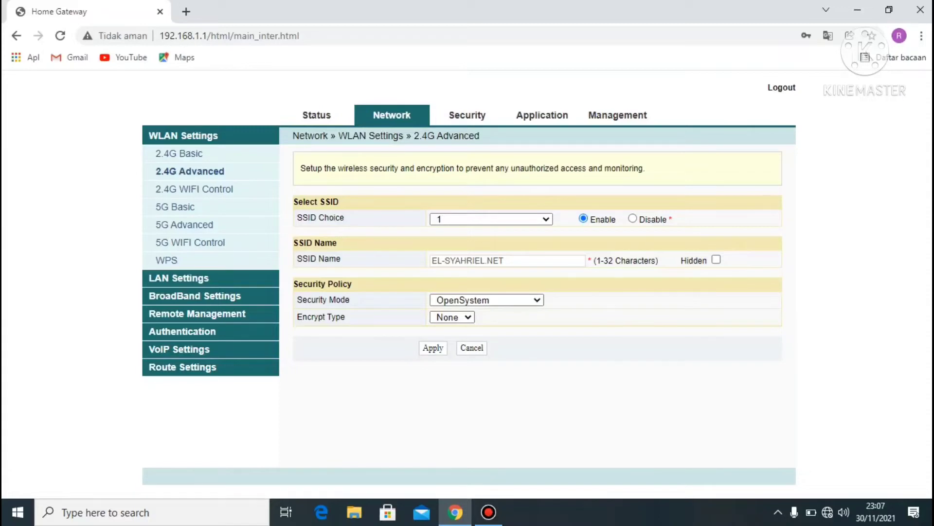
click(166, 259)
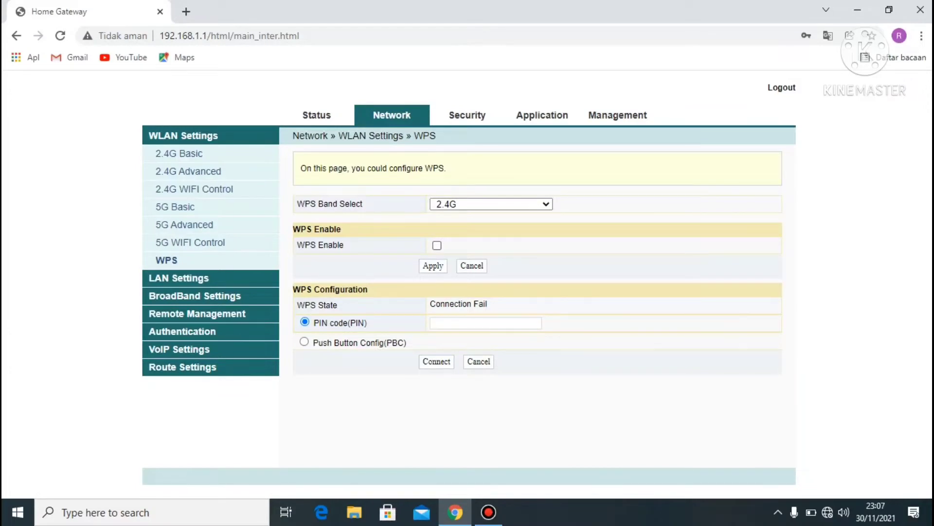
Step: Tick WPS Enable for the wireless network
click(437, 246)
click(194, 296)
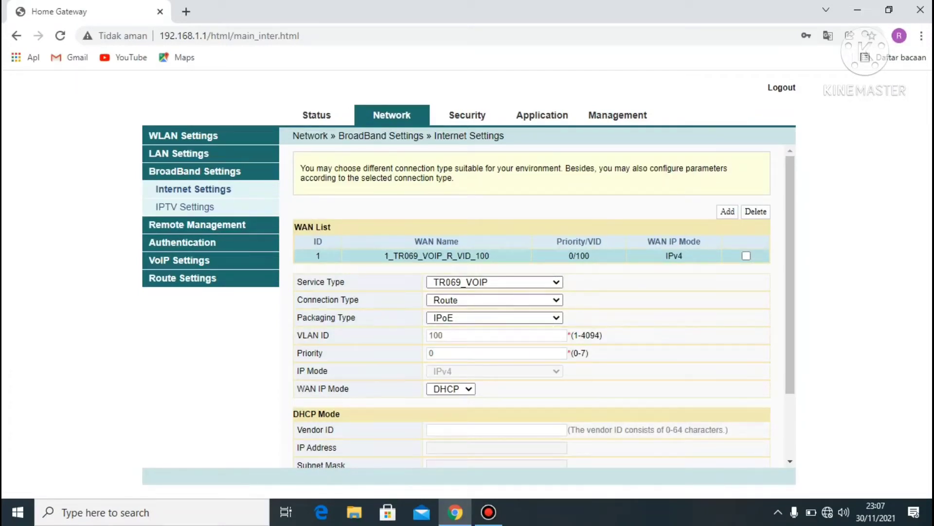
Step: Add a WAN connection with Connection Type Bridge and VLAN ID 4094
click(728, 211)
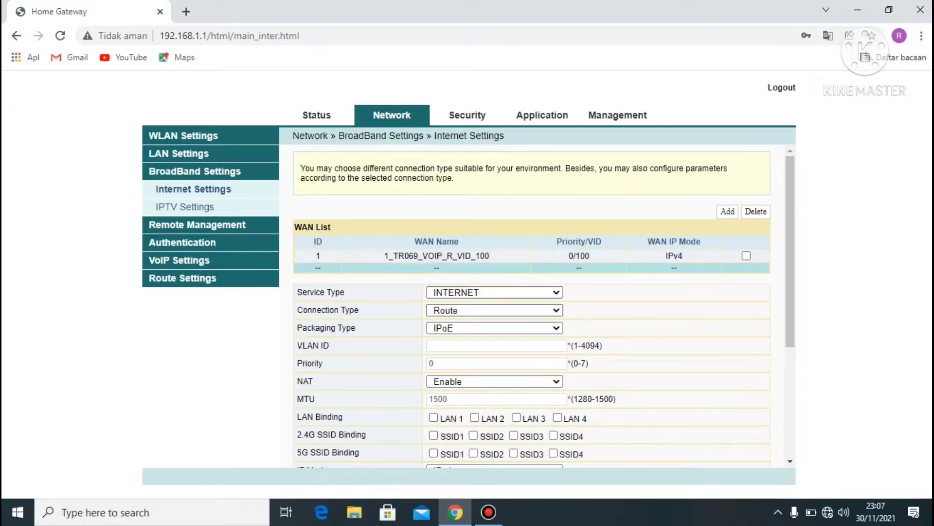
click(494, 310)
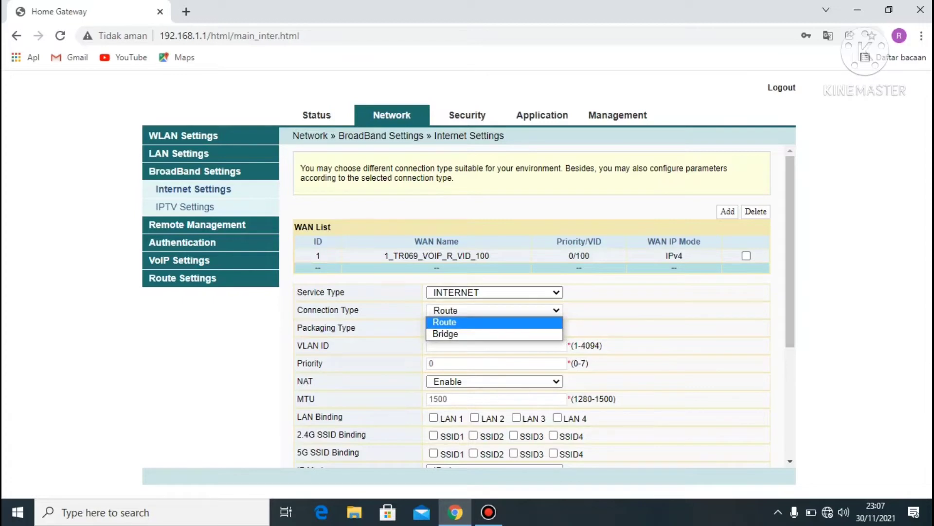
click(445, 334)
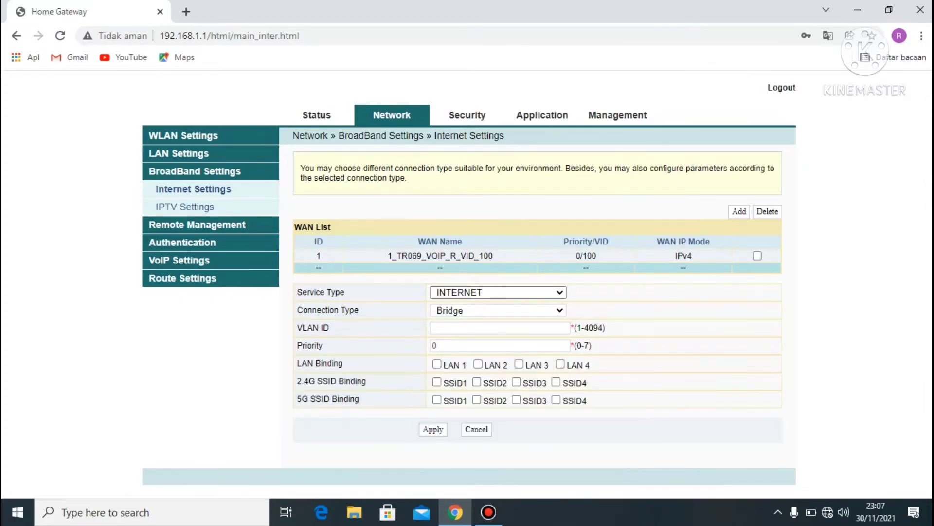
click(432, 327)
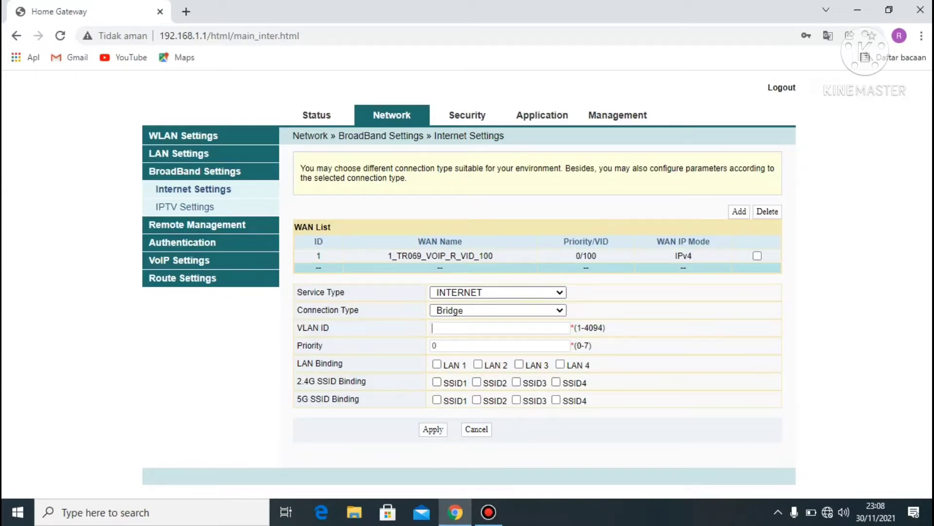
text(409)
text(4)
Step: Bind LAN 1–4, 2.4G SSID1 and 5G SSID1 to the bridge WAN, apply, and select TR069_VOIP
click(437, 364)
click(477, 364)
click(519, 364)
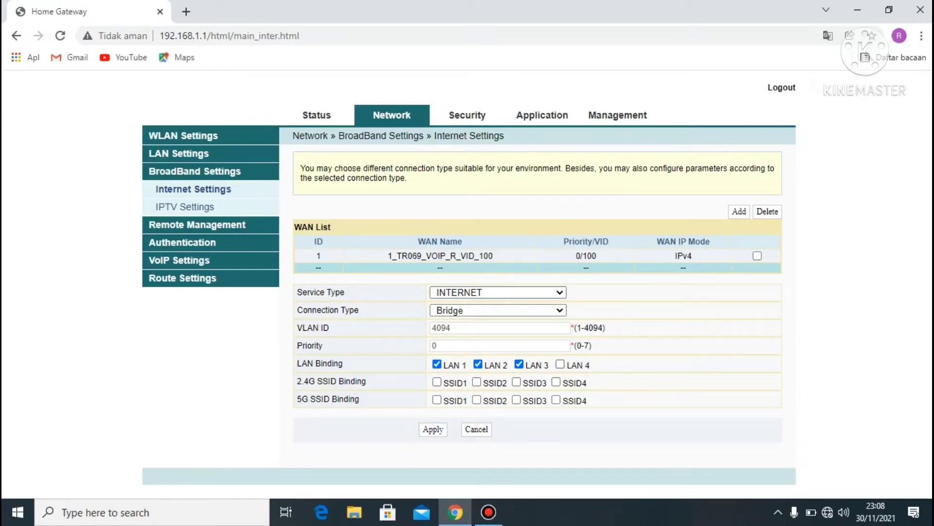
click(561, 364)
click(436, 381)
click(437, 399)
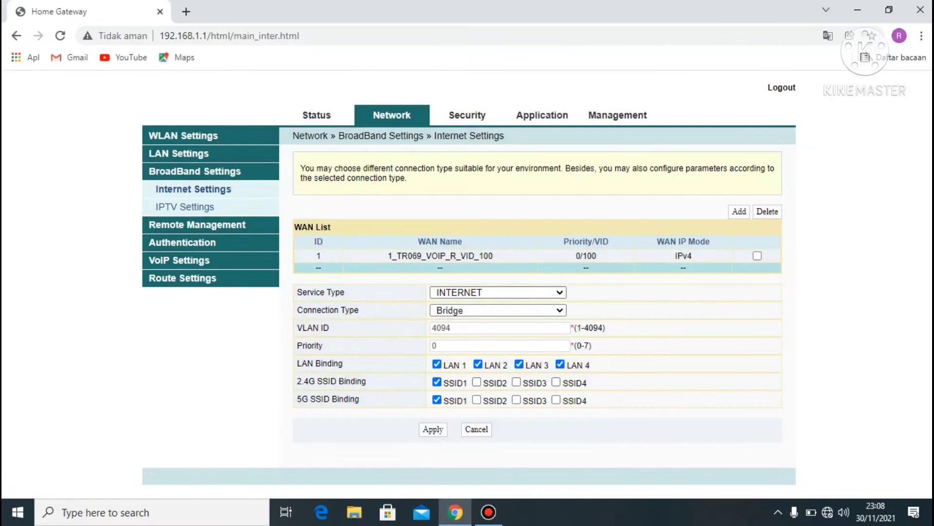
click(432, 429)
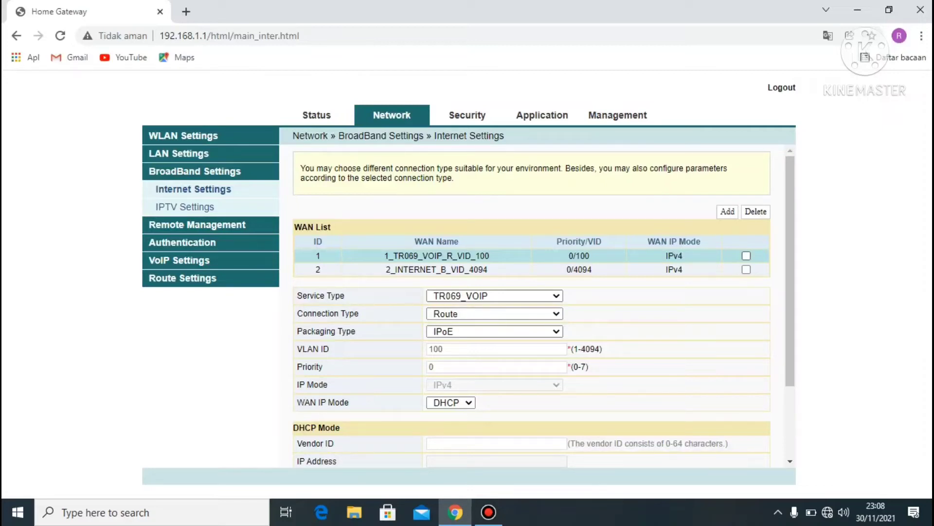
click(746, 256)
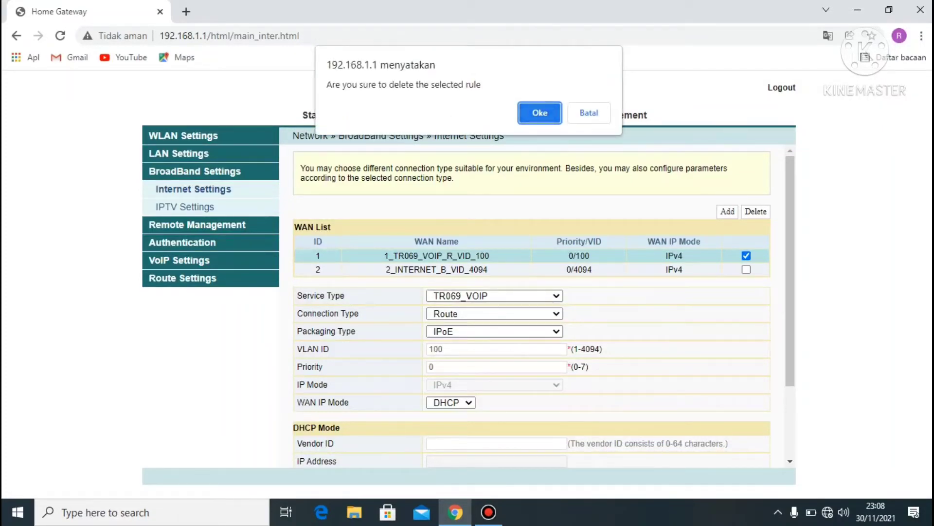
Step: Confirm deletion of the 1_TR069_VOIP_R_VID_100 WAN connection
key(Return)
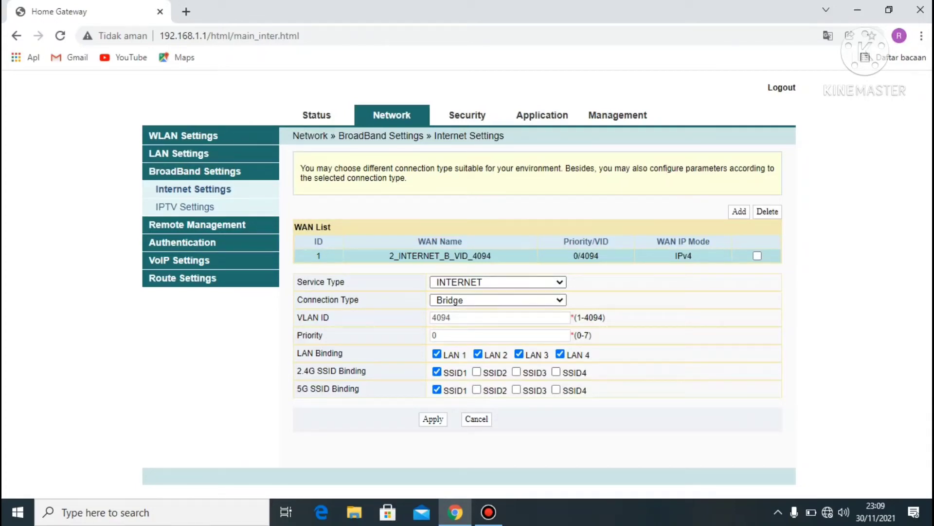
click(178, 153)
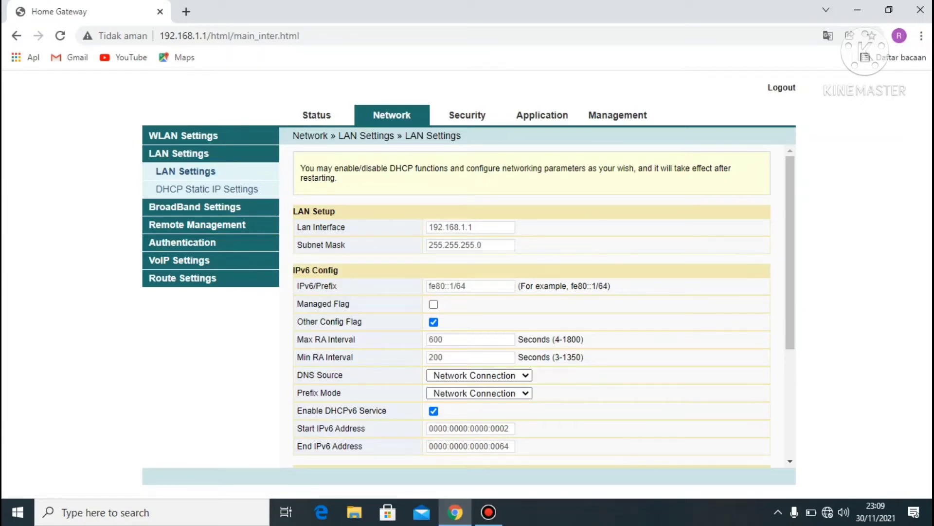
Step: Set the LAN DHCP Service Type to Disable and apply, acknowledging the reboot notice
scroll(536, 302, down, 2)
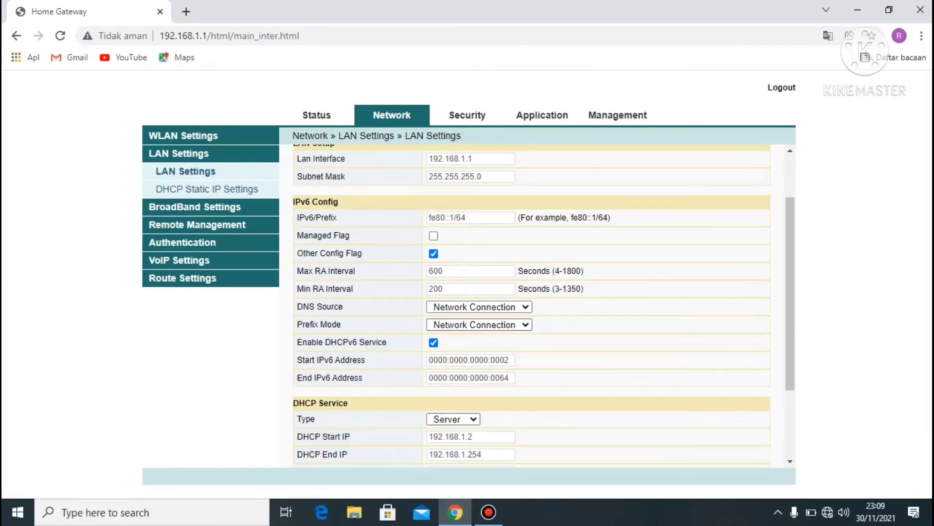
click(452, 419)
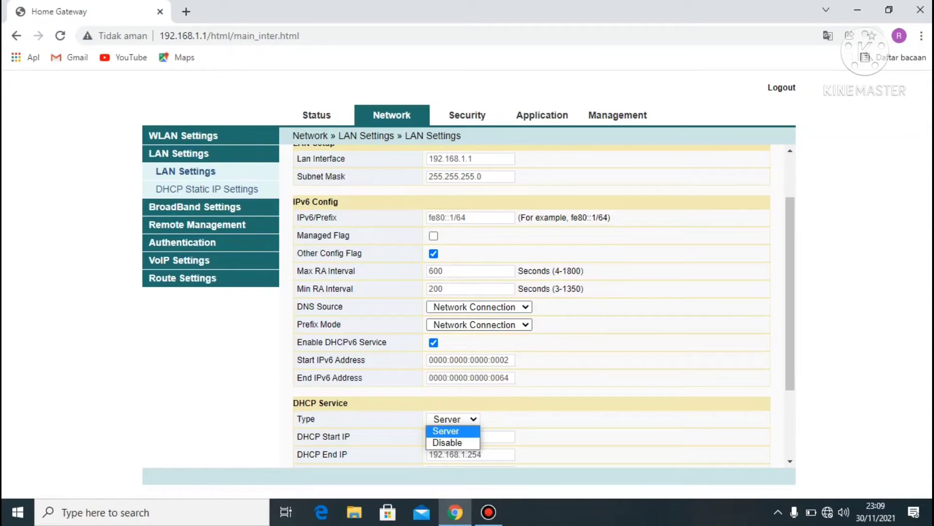
key(Return)
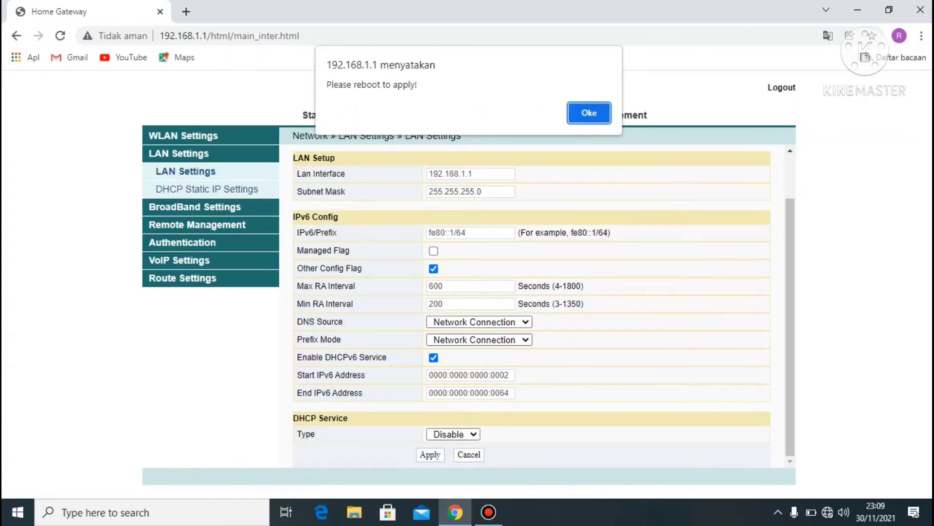
key(Return)
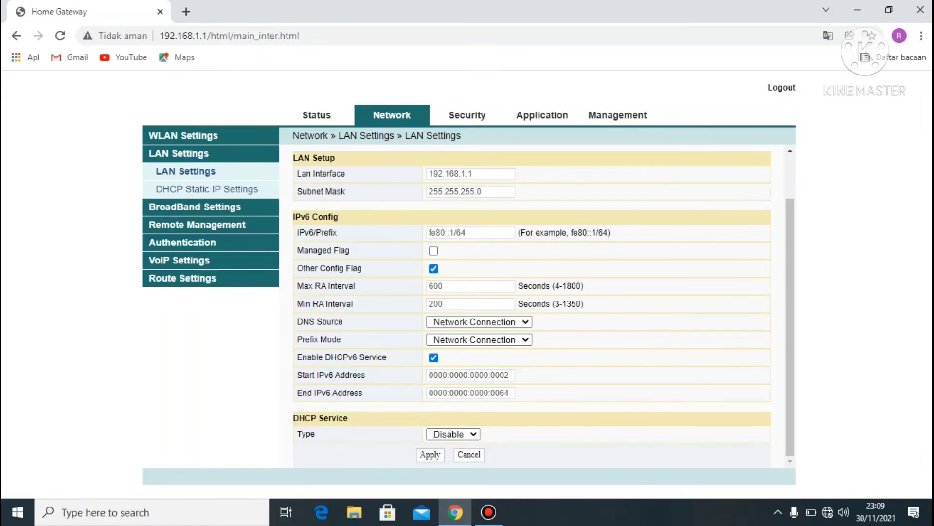
click(467, 114)
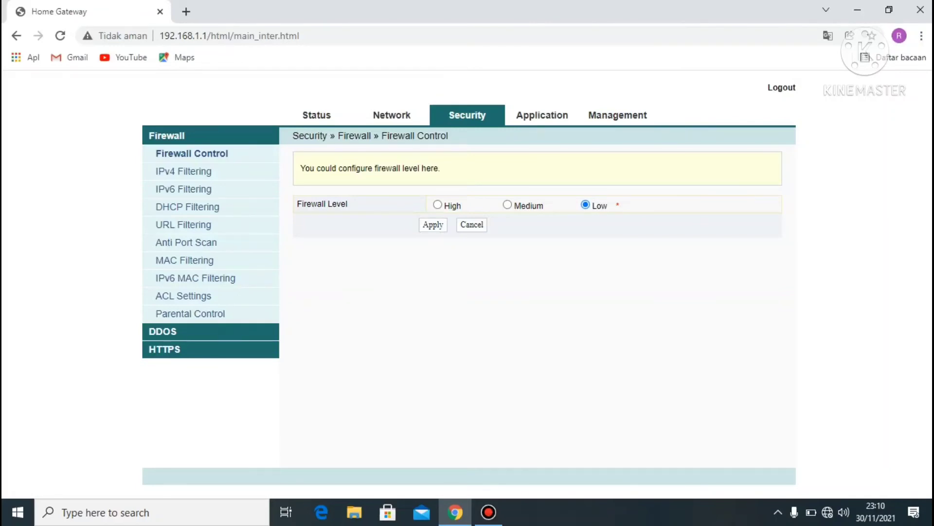
Step: Reboot the router from Management › Device Management › Device Reboot and confirm
click(618, 115)
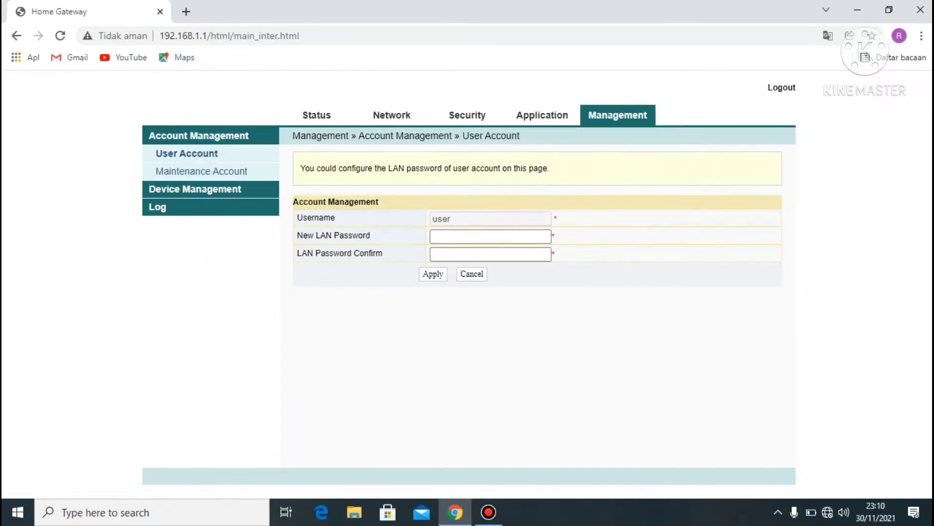
click(195, 189)
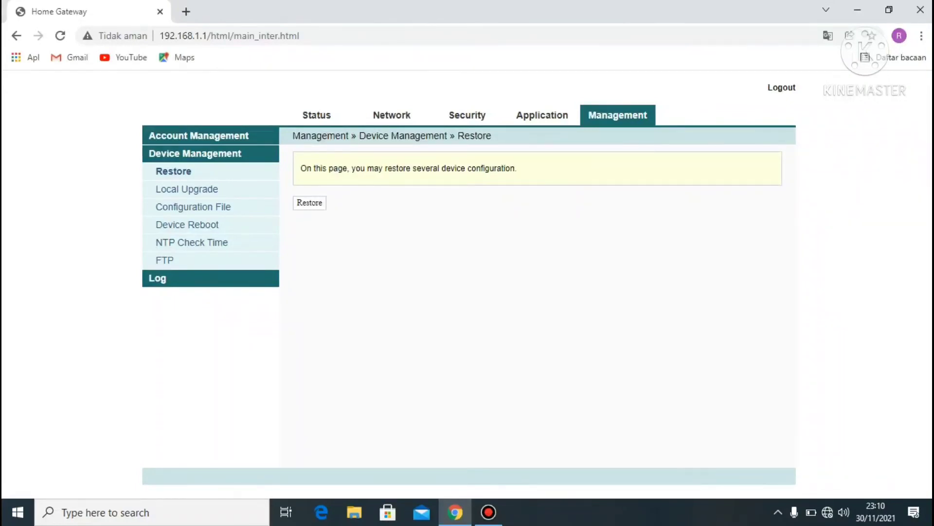
click(189, 224)
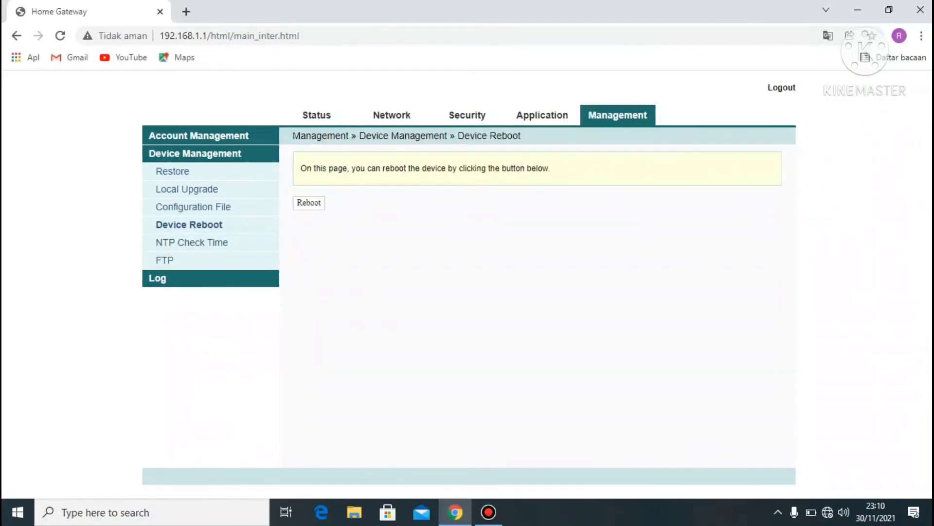
click(308, 202)
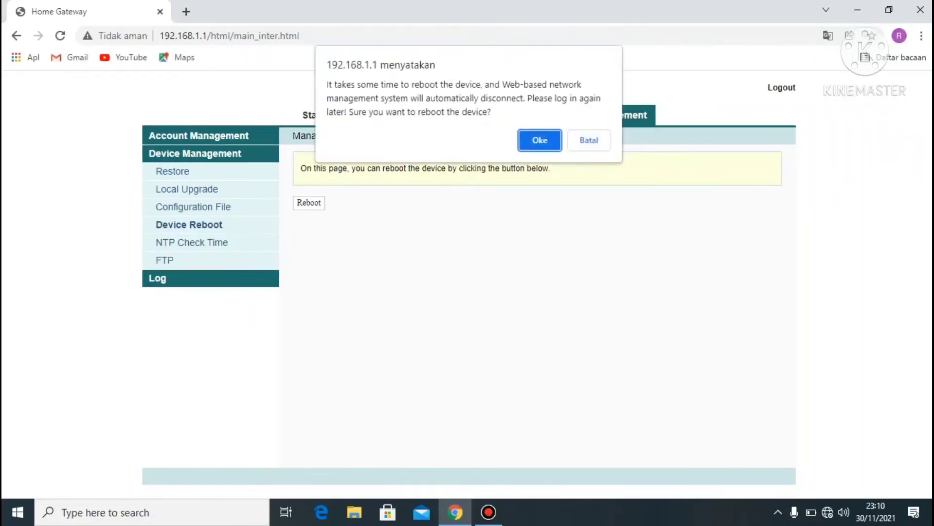
key(Return)
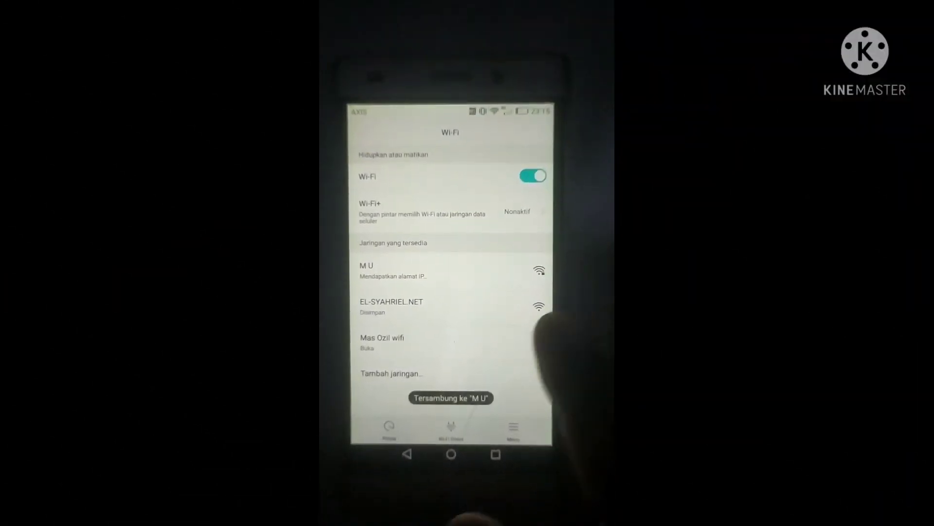
Step: Connect to EL-SYAHRIEL.NET and log in through the 'Coba gratis' free trial link, then go home
click(458, 306)
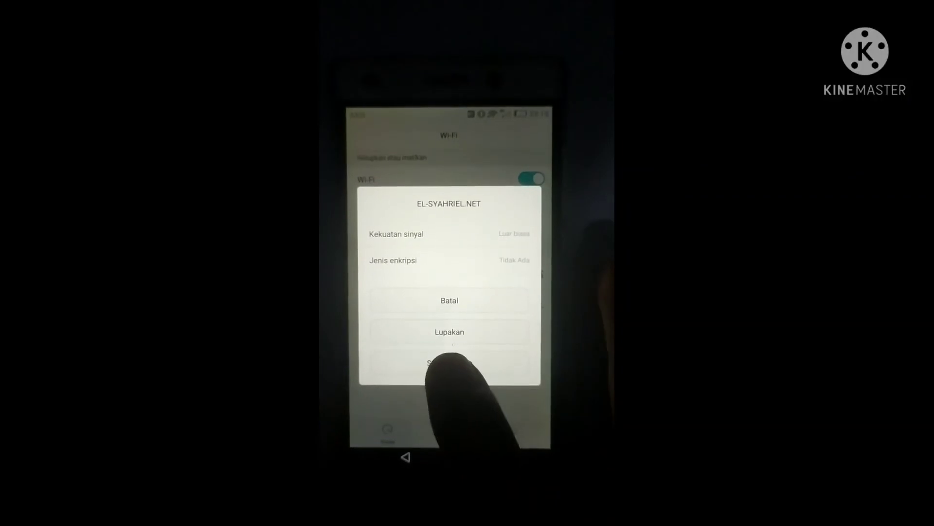
click(449, 363)
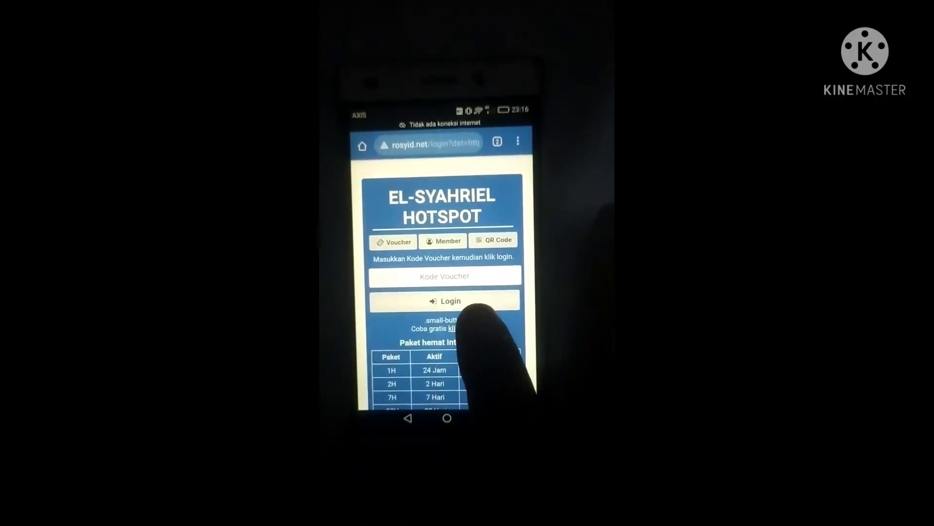
click(460, 328)
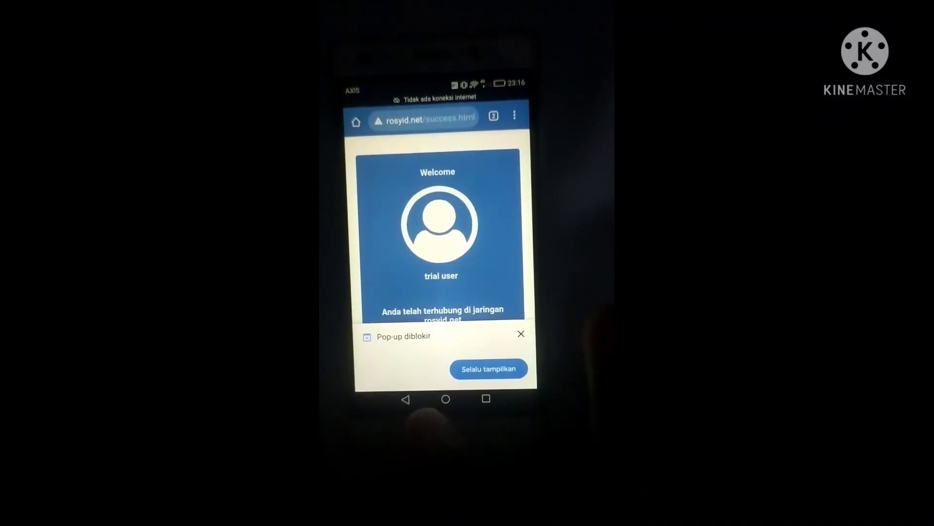
click(455, 404)
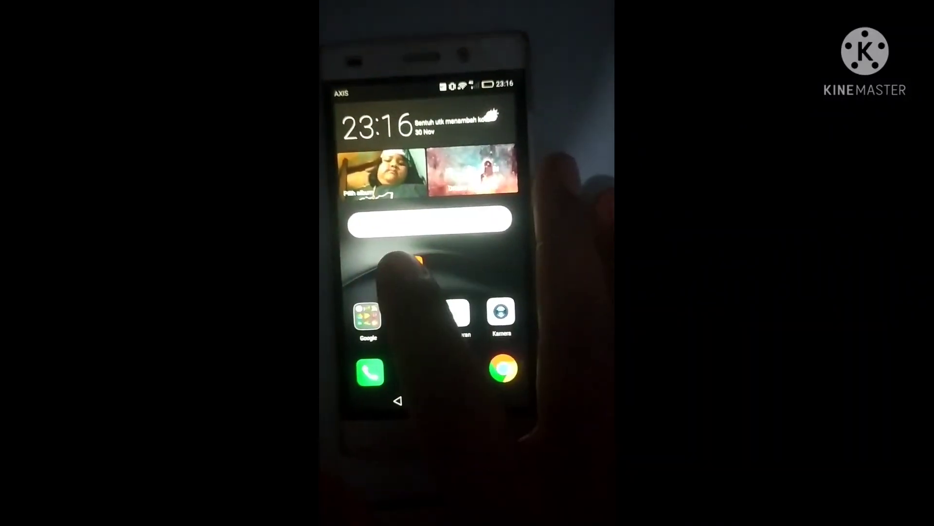
Step: In YouTube, play a video from the 'rosyid united' search results over the hotspot
click(418, 263)
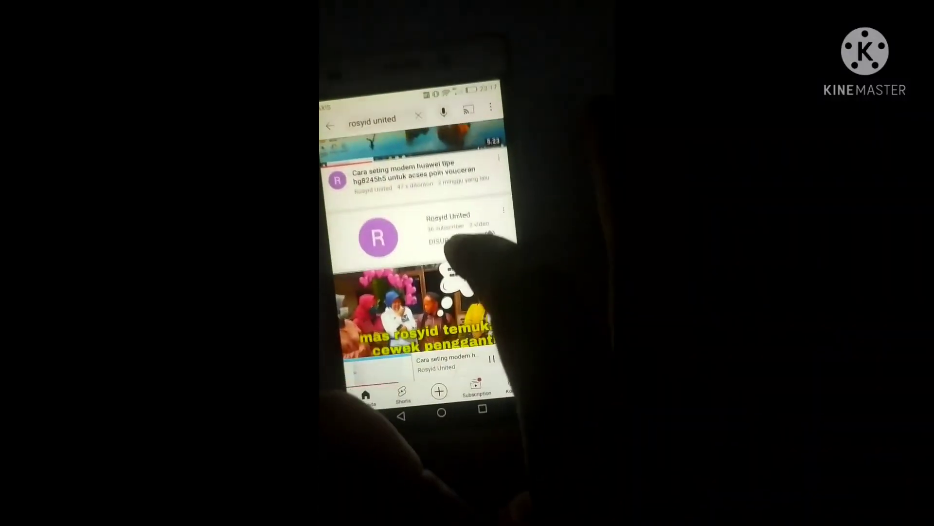
scroll(455, 243, down, 3)
click(428, 253)
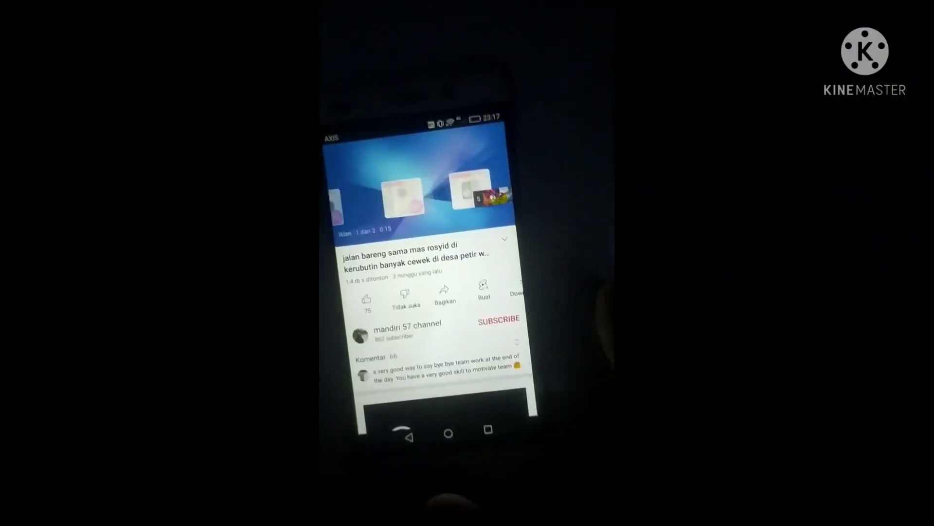
click(408, 436)
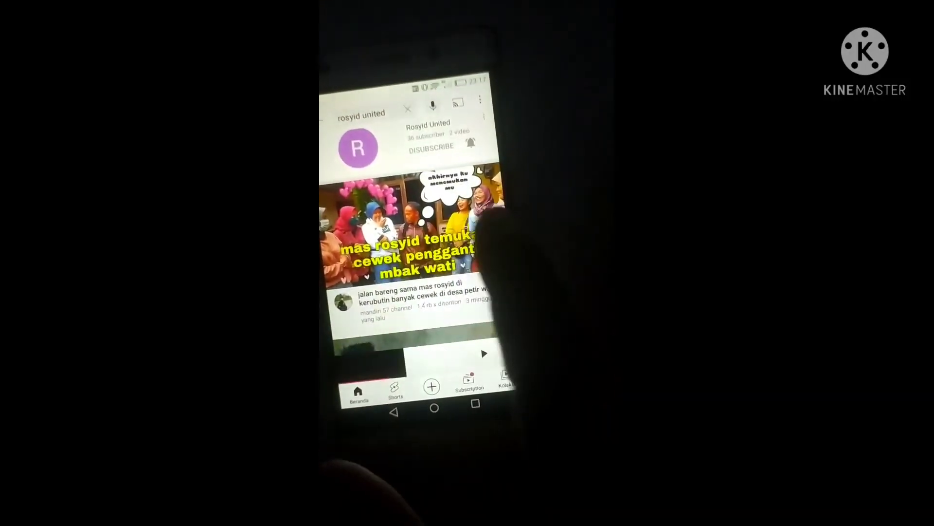
click(484, 224)
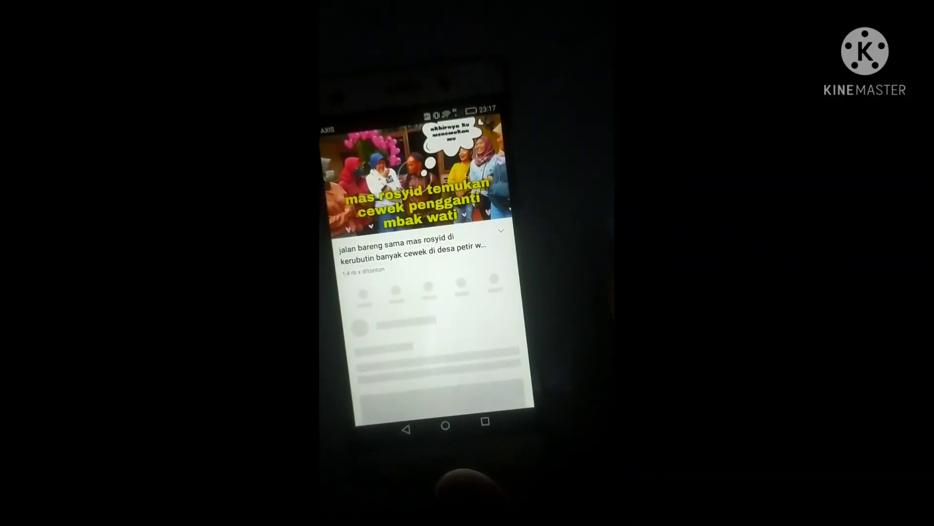